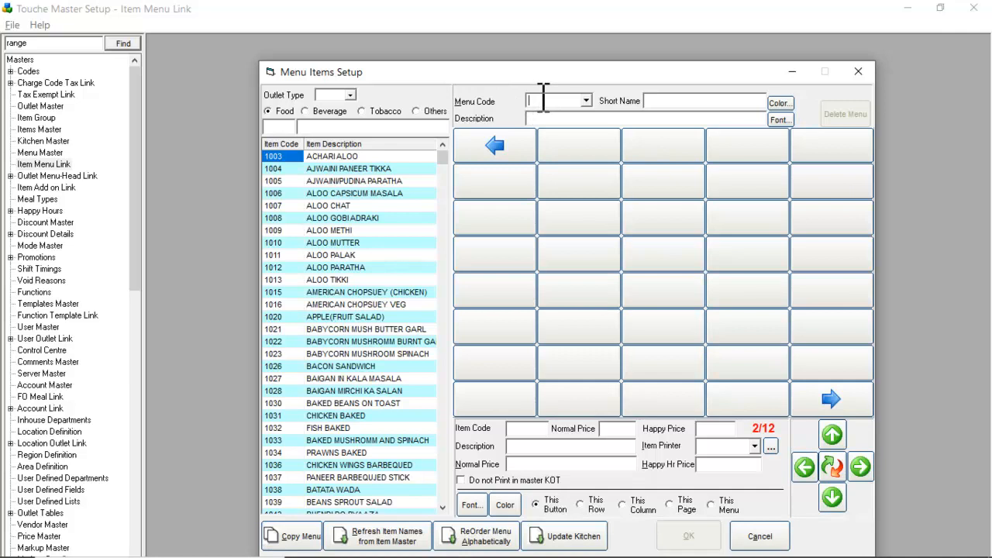
# Create a new menu with the menu code NY01.
pyautogui.write('NY')
pyautogui.write('C')
pyautogui.write('1')
pyautogui.press('Return')
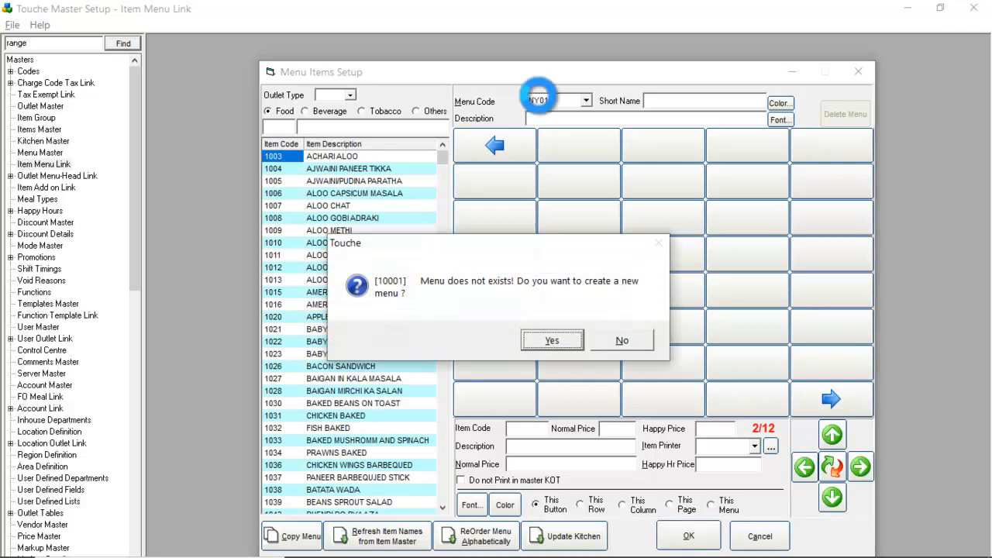
pyautogui.click(556, 339)
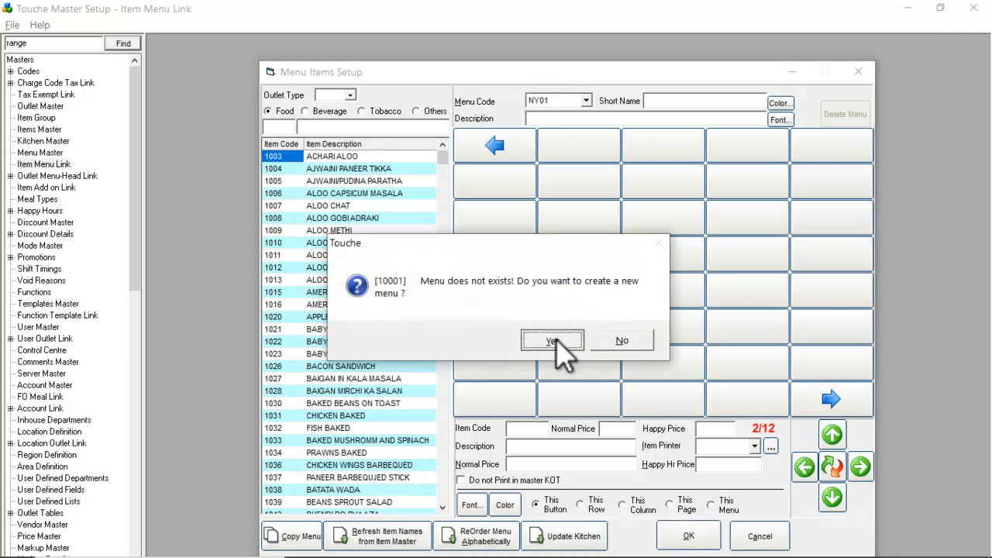
# Give the new menu the short name NY LIQ MENU and the description NEW YEAR LIQ MENU.
pyautogui.click(676, 102)
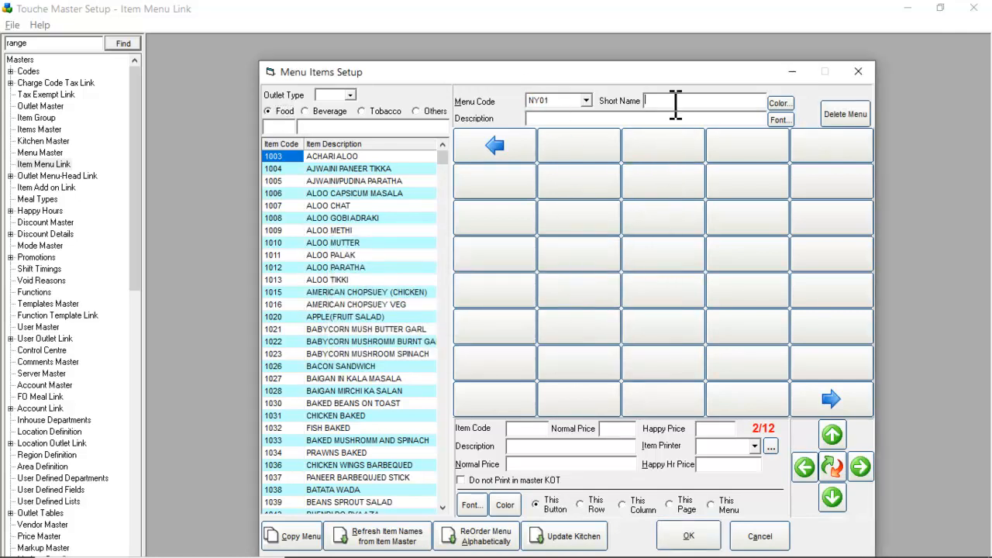
pyautogui.write('NY LIQ MENU')
pyautogui.press('Tab')
pyautogui.write('NEW YEAR LIQ MENU')
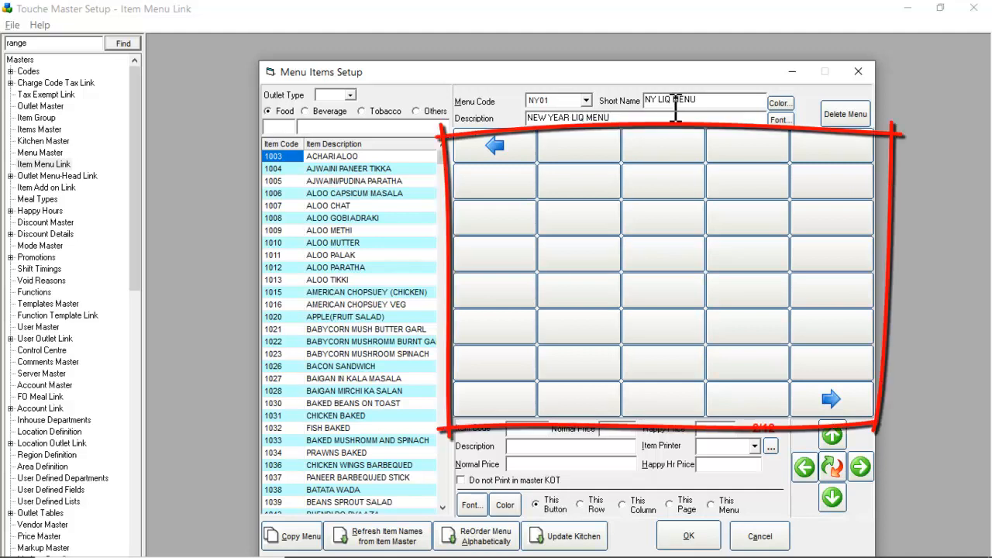
# Place the beverages ANTIQUITY-30ML, BACARDI WHITE-30ML and BEEFEATER-30ML side by side in the menu grid's second row, starting at the second column.
pyautogui.click(305, 112)
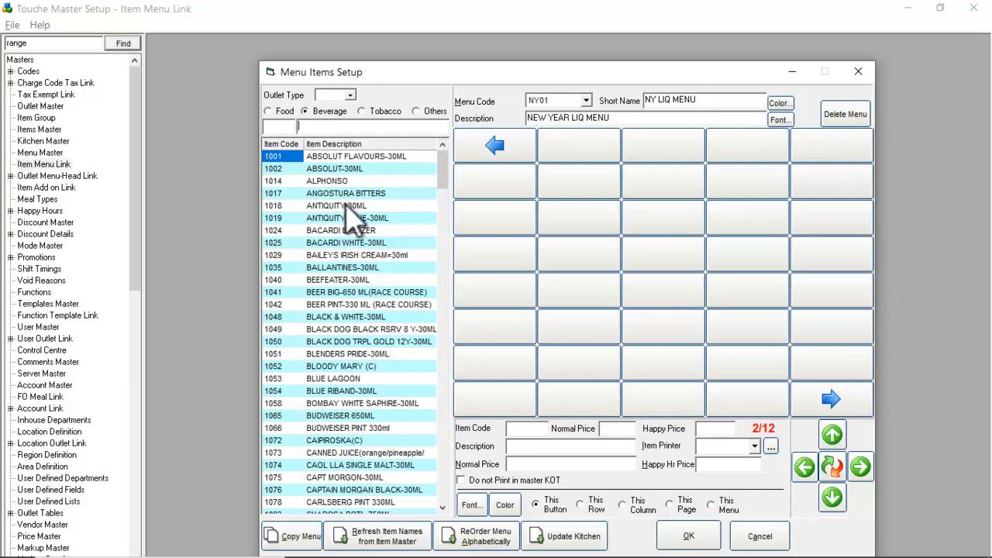
pyautogui.moveTo(348, 208); pyautogui.dragTo(573, 186)
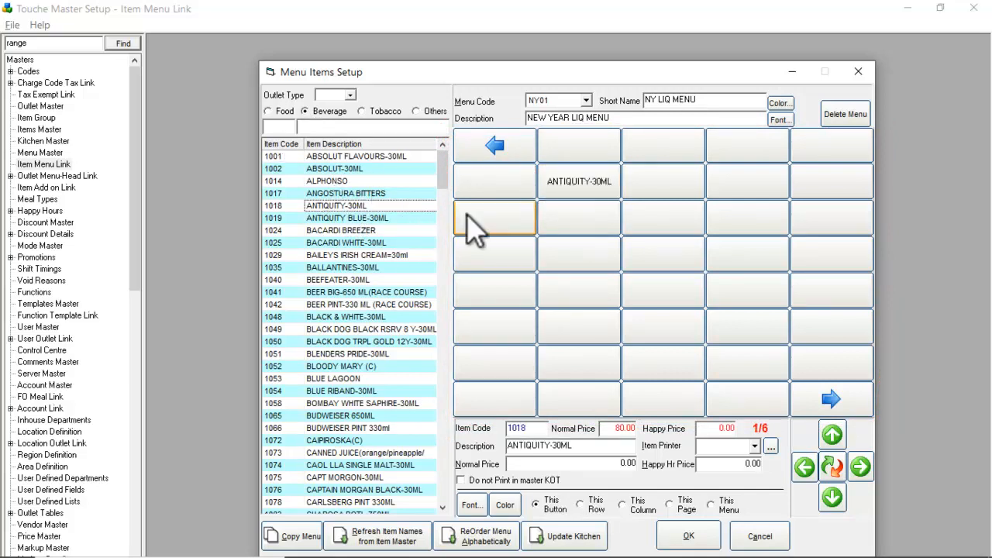
pyautogui.moveTo(392, 242); pyautogui.dragTo(657, 195)
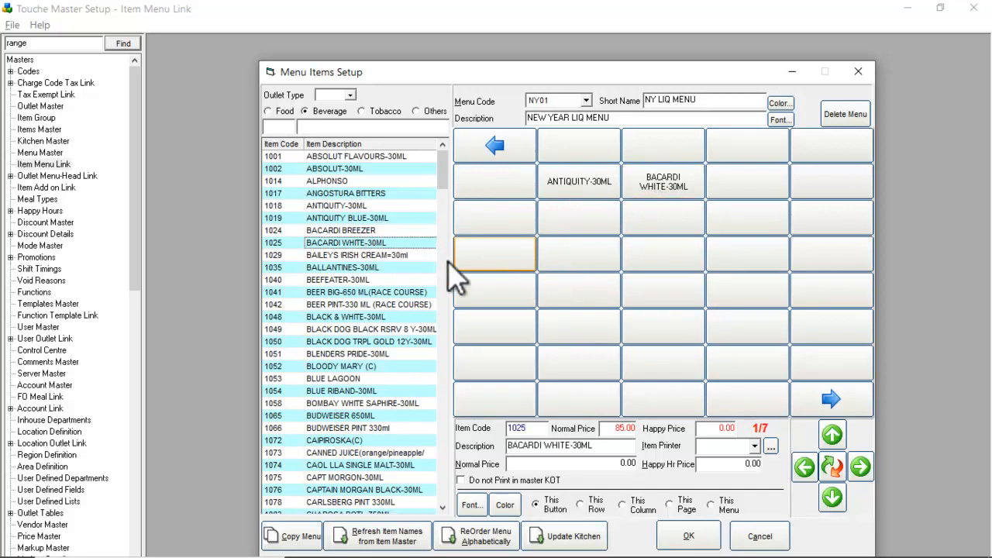
pyautogui.moveTo(391, 281); pyautogui.dragTo(751, 208)
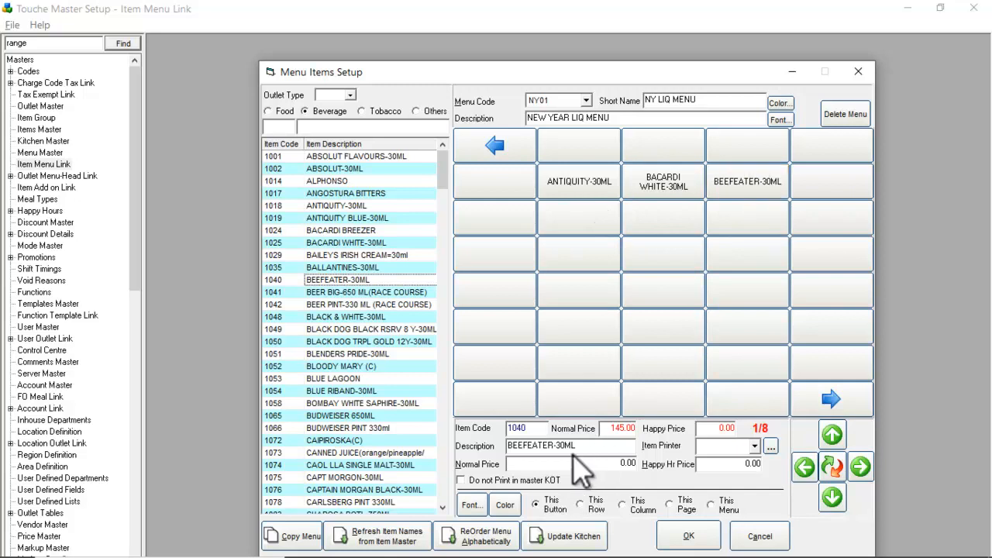
# Change the Beefeater item's description to BEEFEATER SPCL -30ML and set its normal price to 200.
pyautogui.click(552, 446)
pyautogui.write('SPCL')
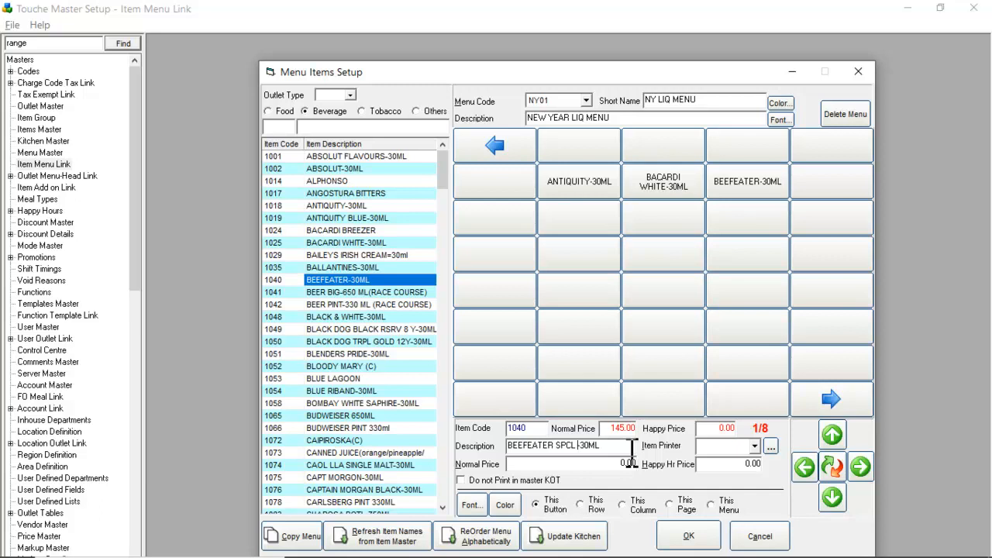
pyautogui.moveTo(609, 464); pyautogui.dragTo(633, 463)
pyautogui.write('200')
pyautogui.press('Tab')
# Format the button text of the whole menu as Bold Italic in Purple.
pyautogui.click(708, 503)
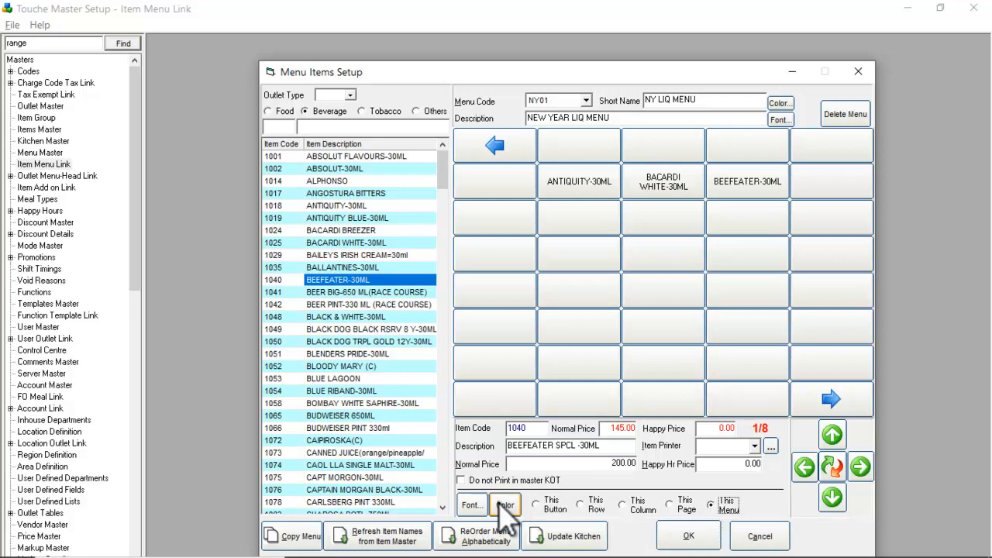
pyautogui.click(470, 503)
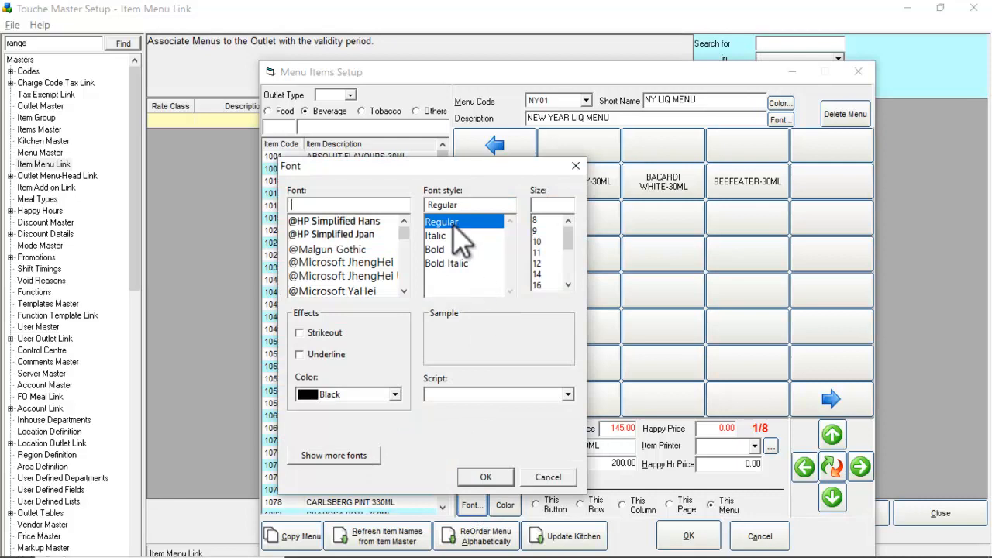
pyautogui.click(457, 263)
pyautogui.click(397, 394)
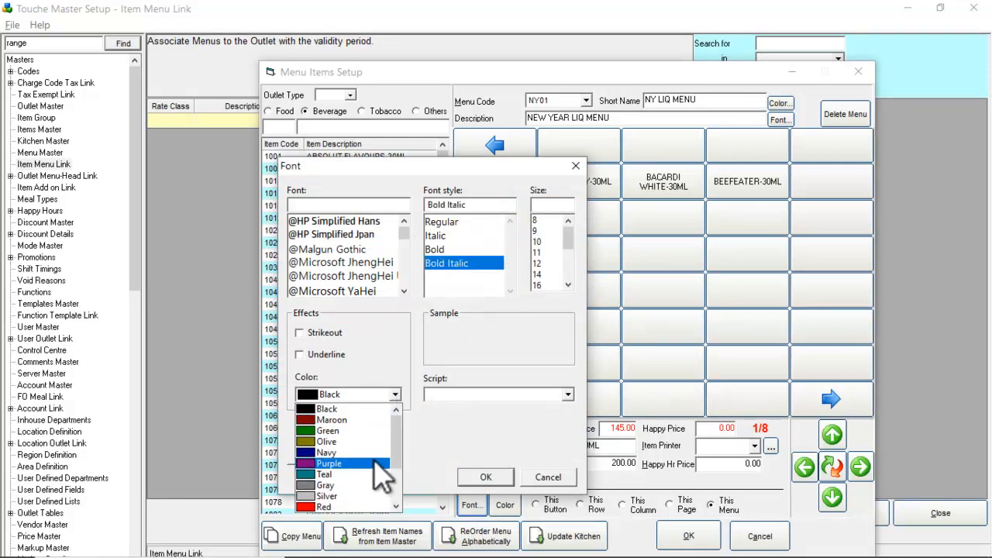
pyautogui.click(375, 462)
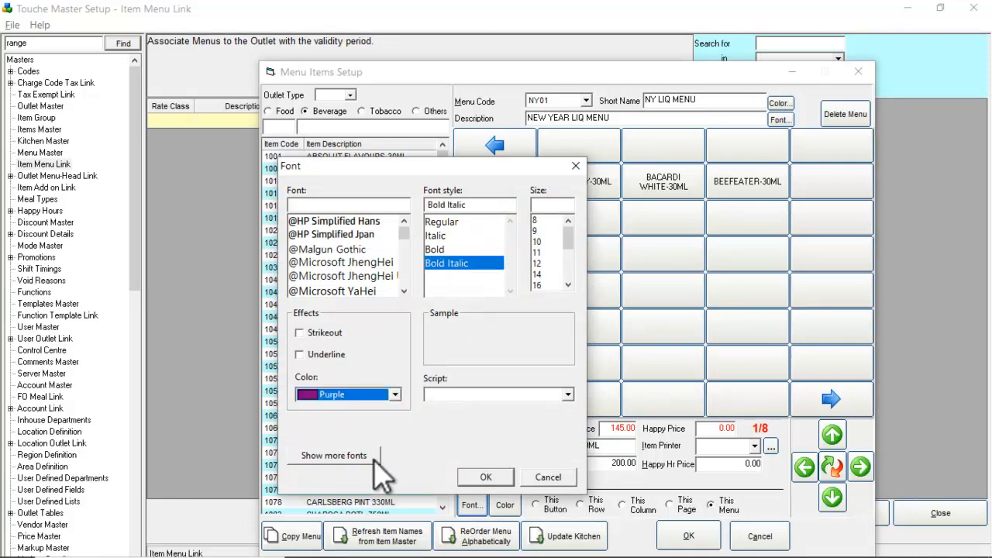
pyautogui.click(502, 478)
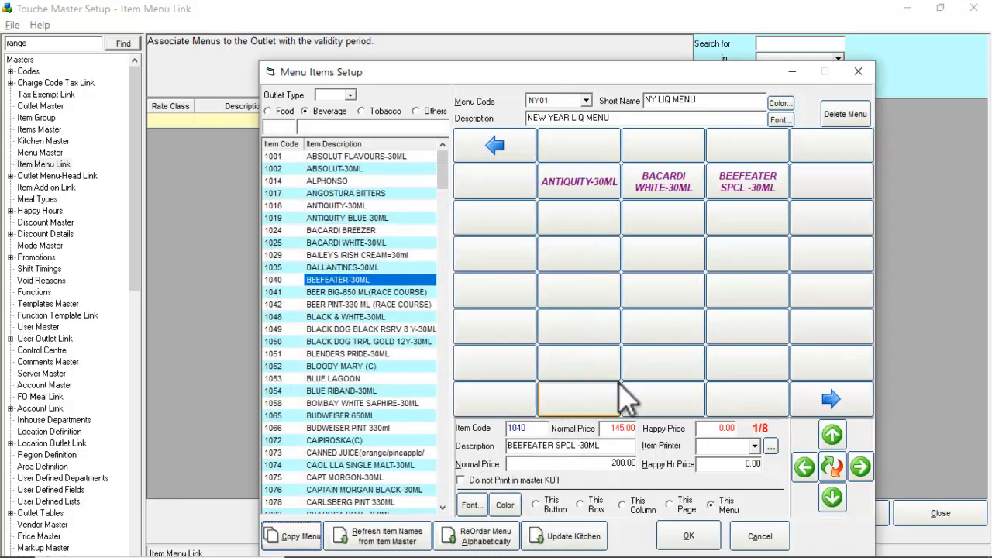
# Try enlarging the BEEFEATER SPCL -30ML button by one column and one row, and shrink it back to a single cell.
pyautogui.click(750, 188)
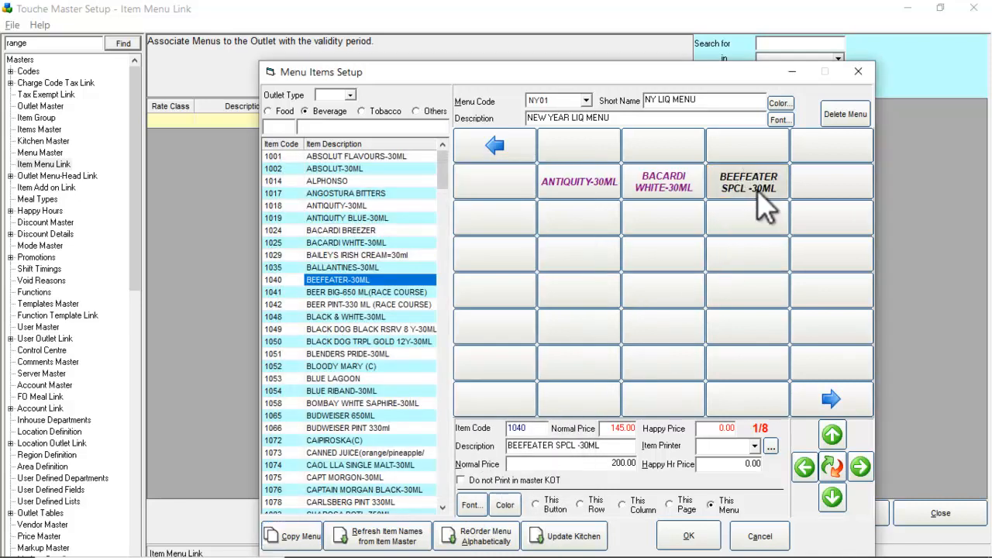
pyautogui.click(860, 468)
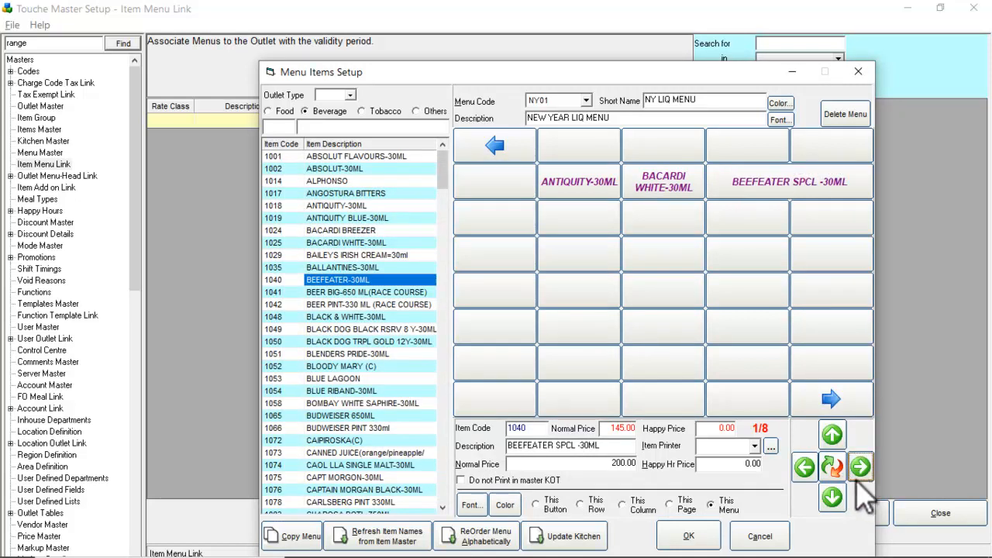
pyautogui.click(833, 498)
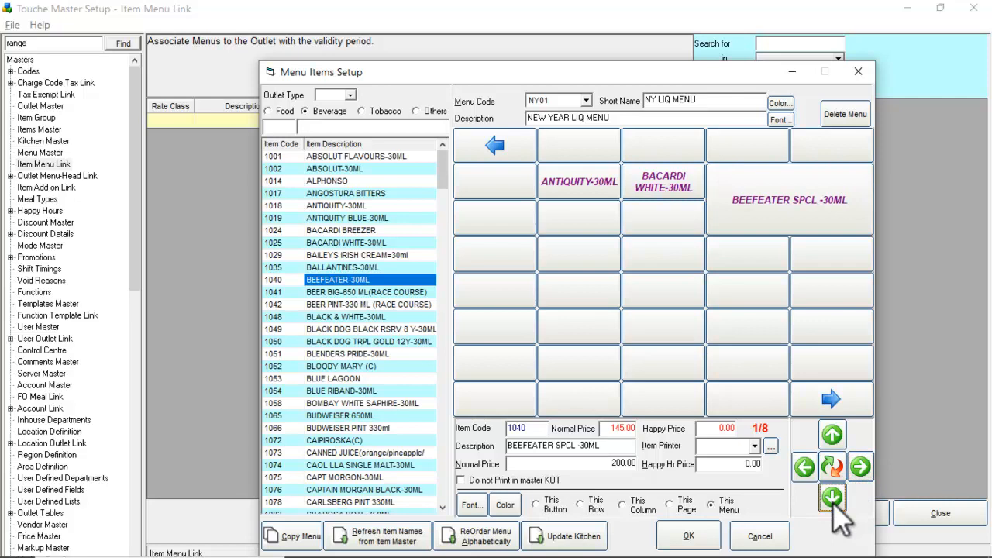
pyautogui.click(833, 435)
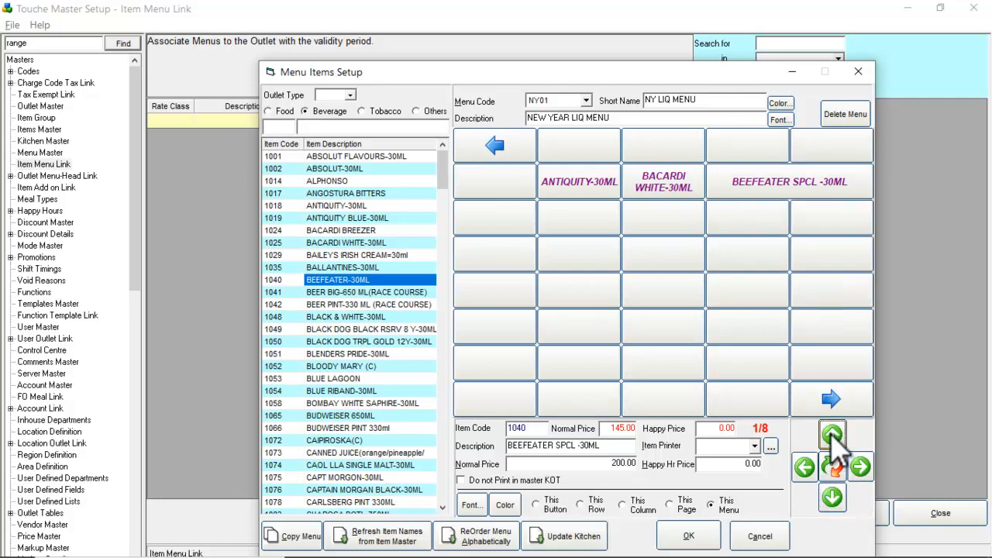
pyautogui.click(804, 467)
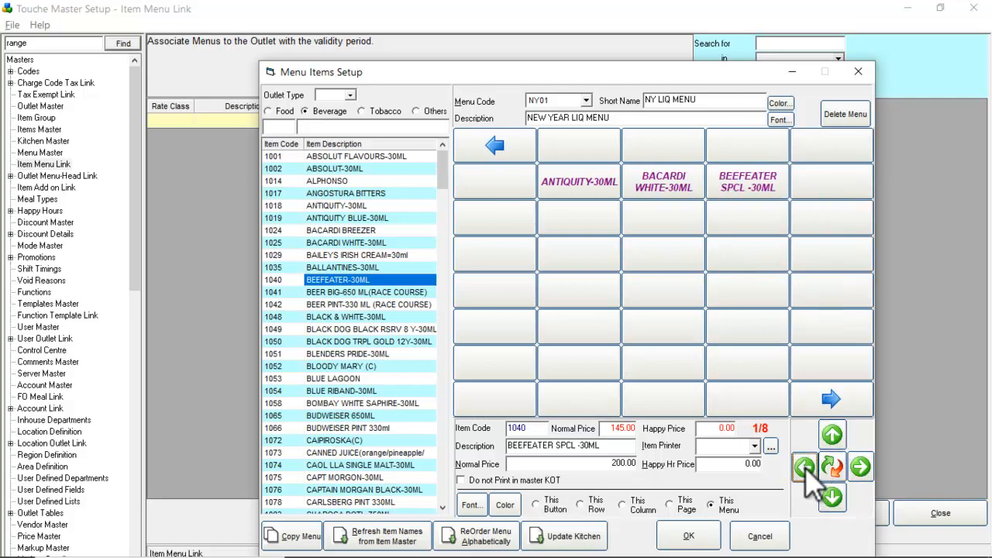
# Assign BAR as the Beefeater item's printer and select CONTINENTAL and PANTRY as its additional kitchens.
pyautogui.click(755, 446)
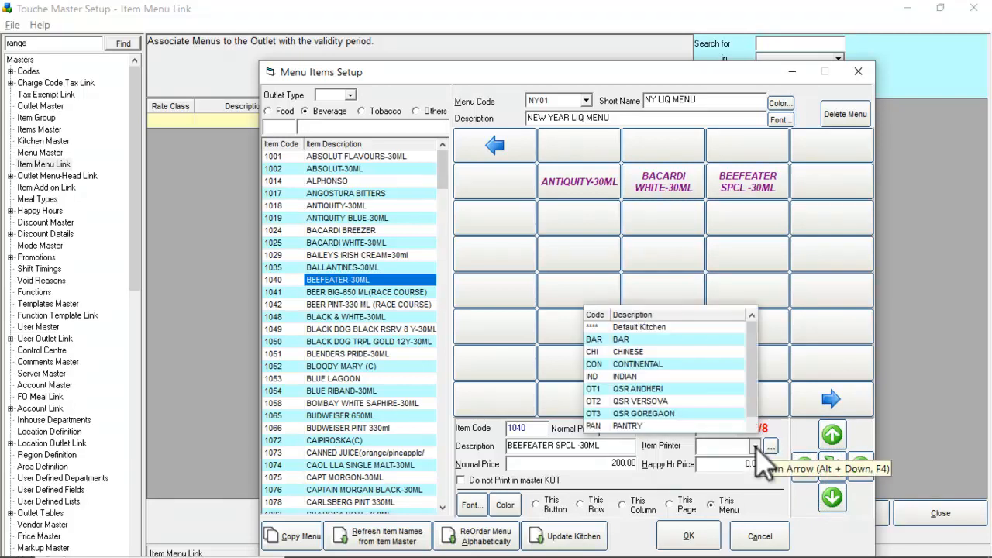
pyautogui.click(682, 339)
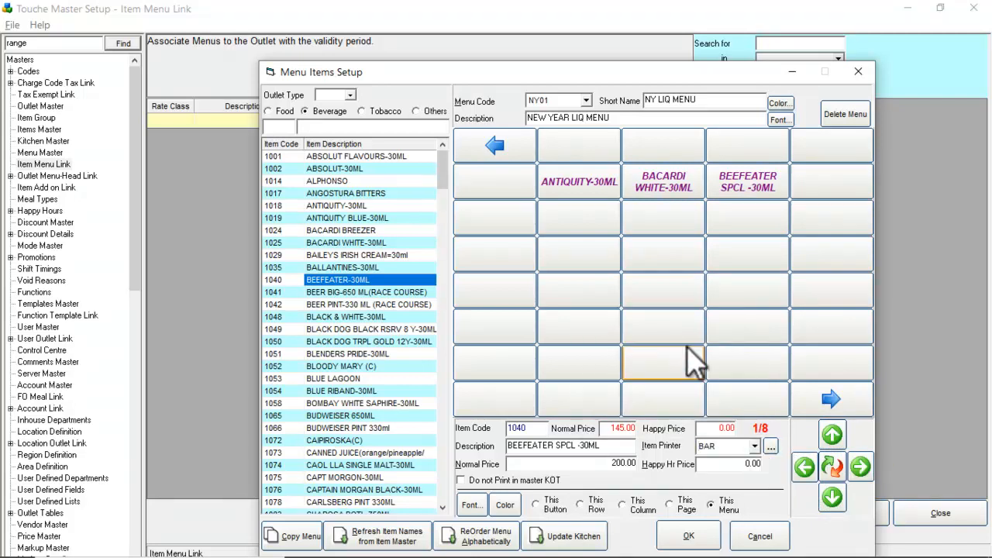
pyautogui.click(771, 447)
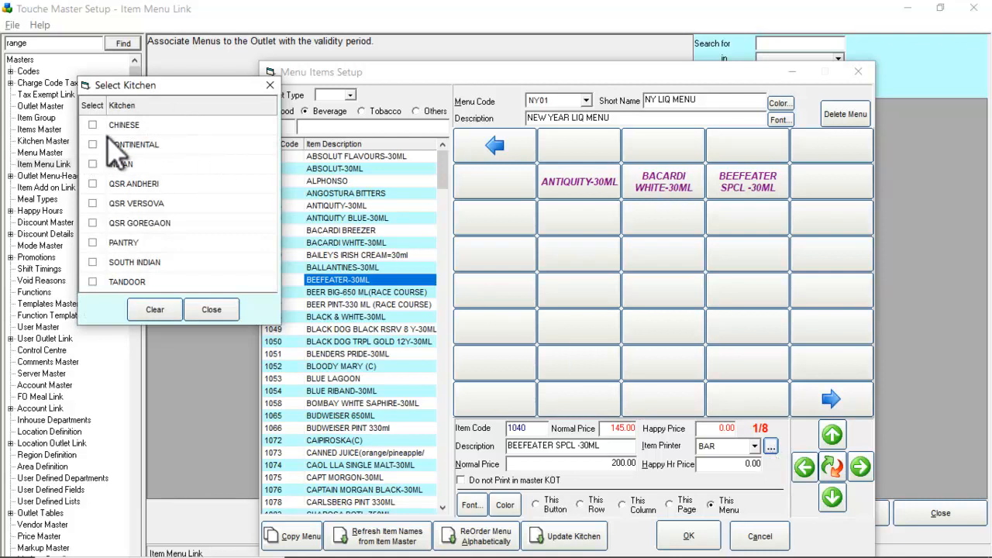
pyautogui.click(92, 144)
pyautogui.click(93, 243)
pyautogui.click(210, 311)
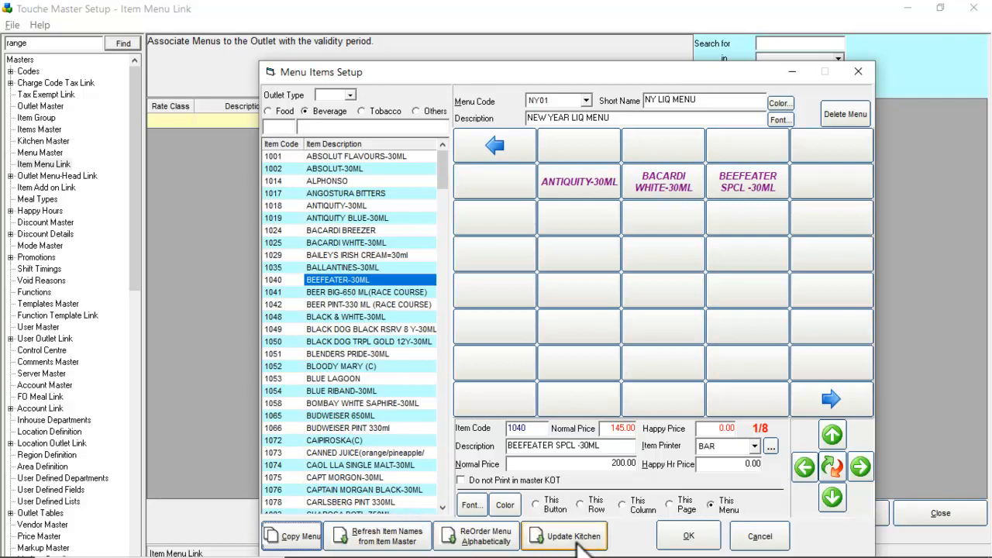
# Set the kitchen to BAR for the WHISKEY, RUM, GIN and LIQUEUR item groups in the kitchen update.
pyautogui.click(574, 536)
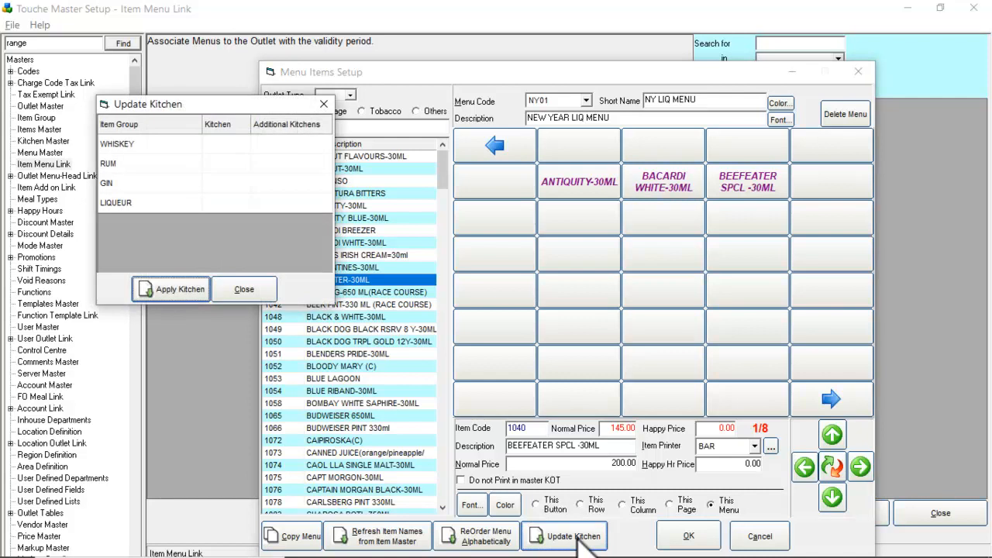
pyautogui.click(223, 145)
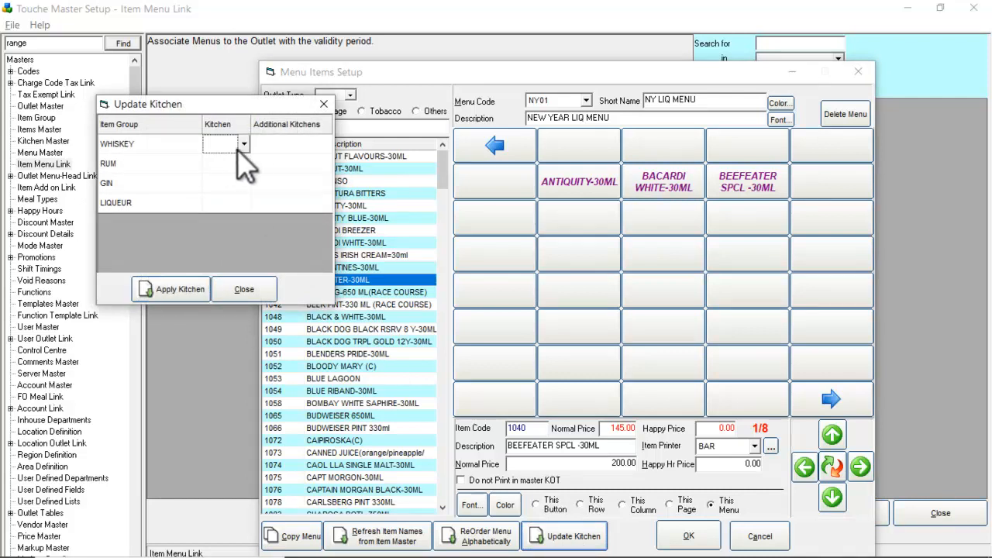
pyautogui.click(244, 144)
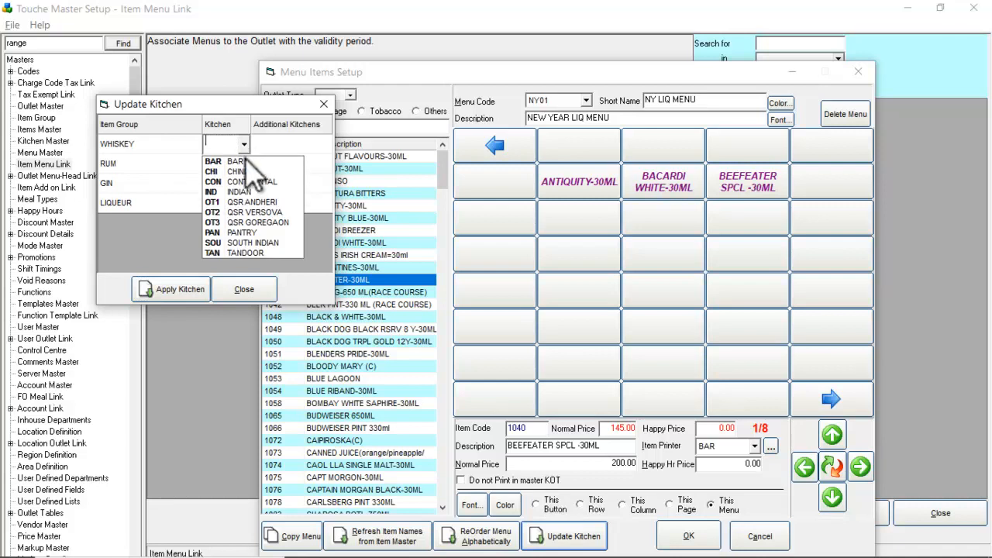
pyautogui.click(247, 162)
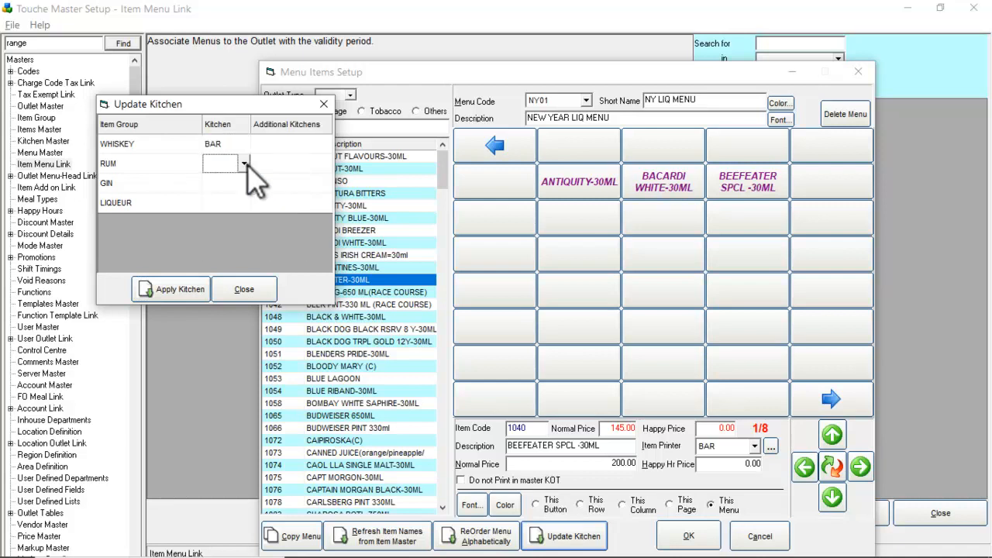
pyautogui.click(244, 164)
pyautogui.click(246, 175)
pyautogui.click(244, 183)
pyautogui.click(248, 196)
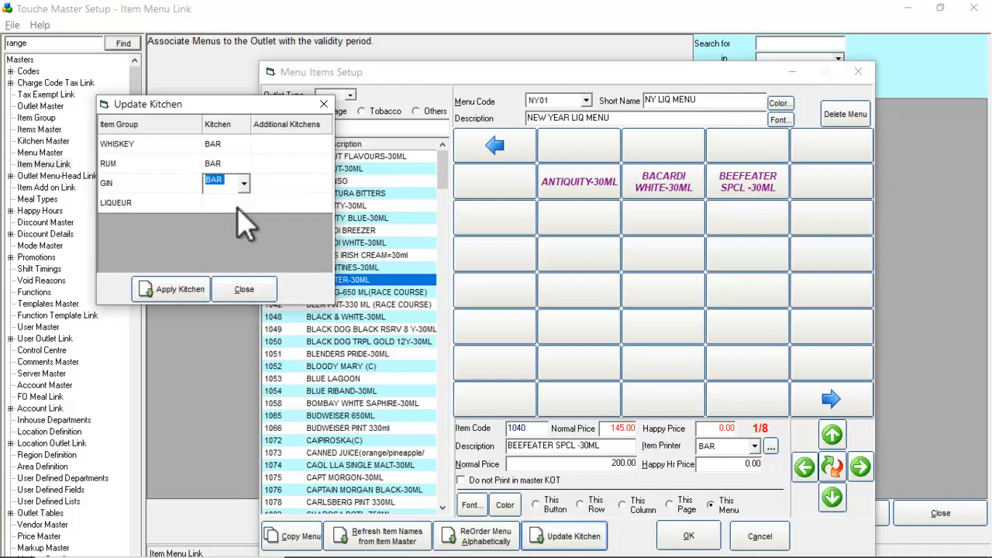
pyautogui.click(244, 203)
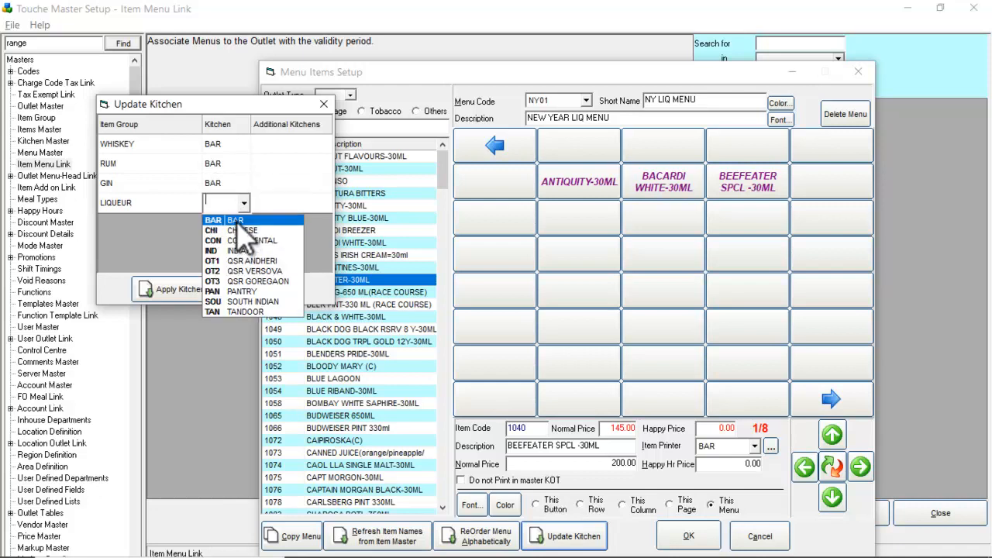
pyautogui.click(237, 222)
# Select PANTRY as additional kitchen for LIQUEUR and apply the kitchen settings to the menu, overriding existing assignments.
pyautogui.click(310, 204)
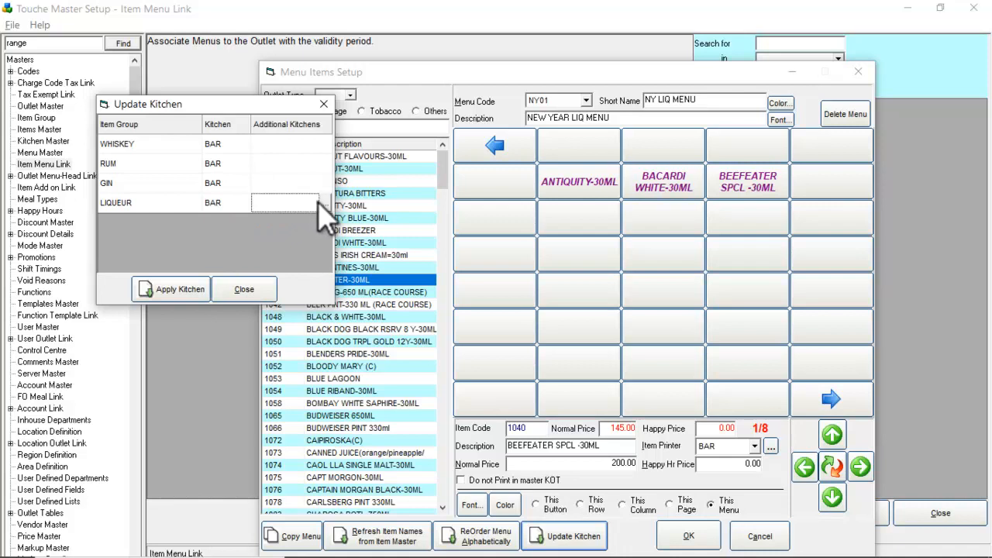
pyautogui.click(325, 203)
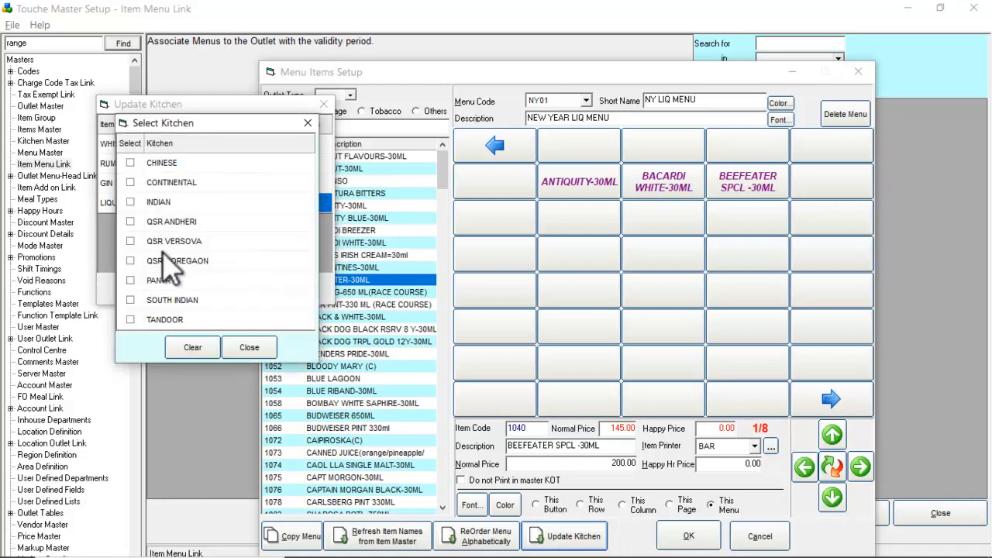
pyautogui.click(131, 280)
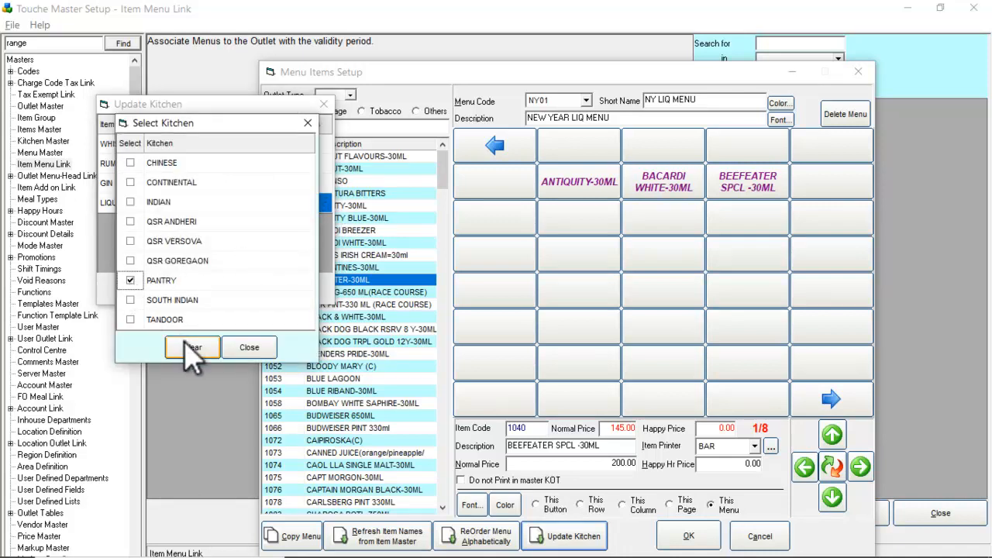
pyautogui.click(246, 348)
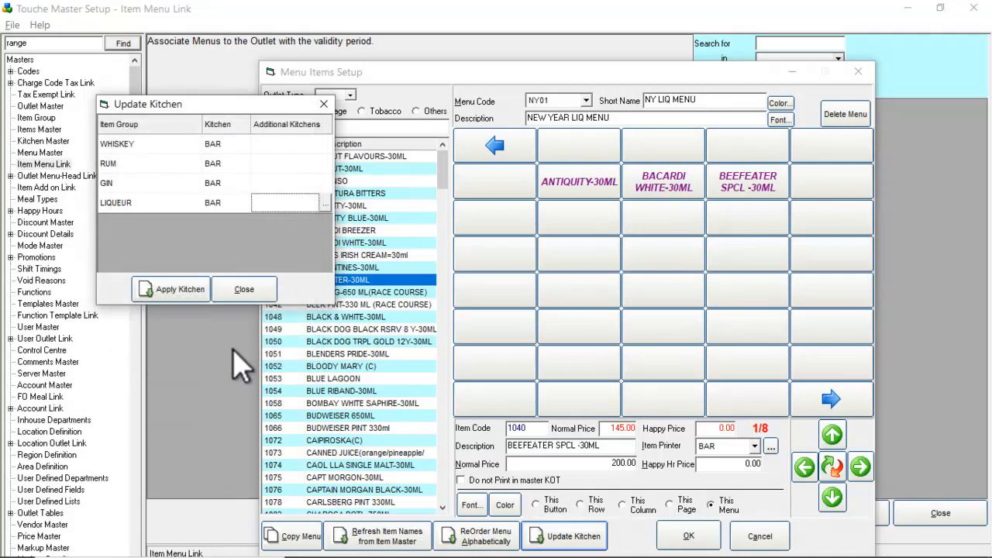
pyautogui.click(186, 299)
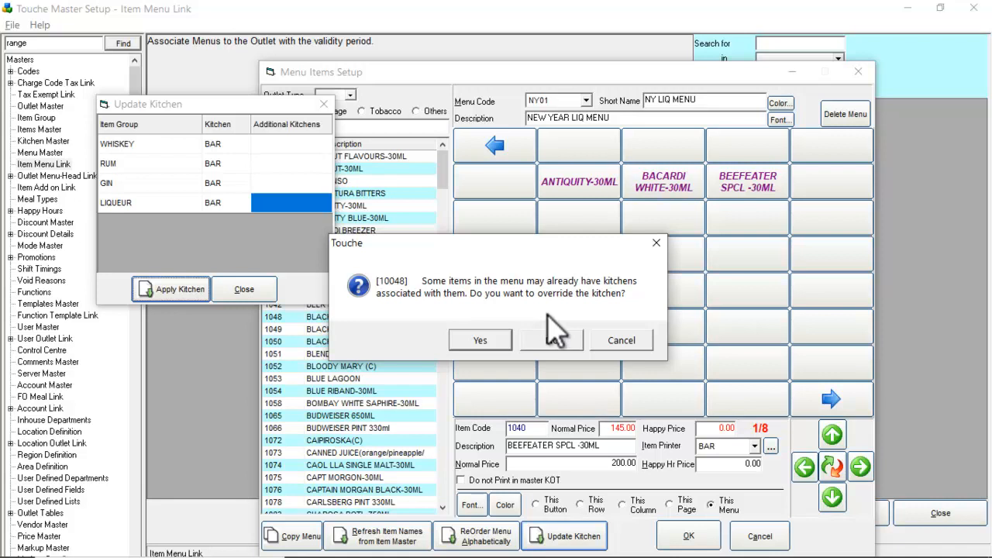
pyautogui.click(500, 339)
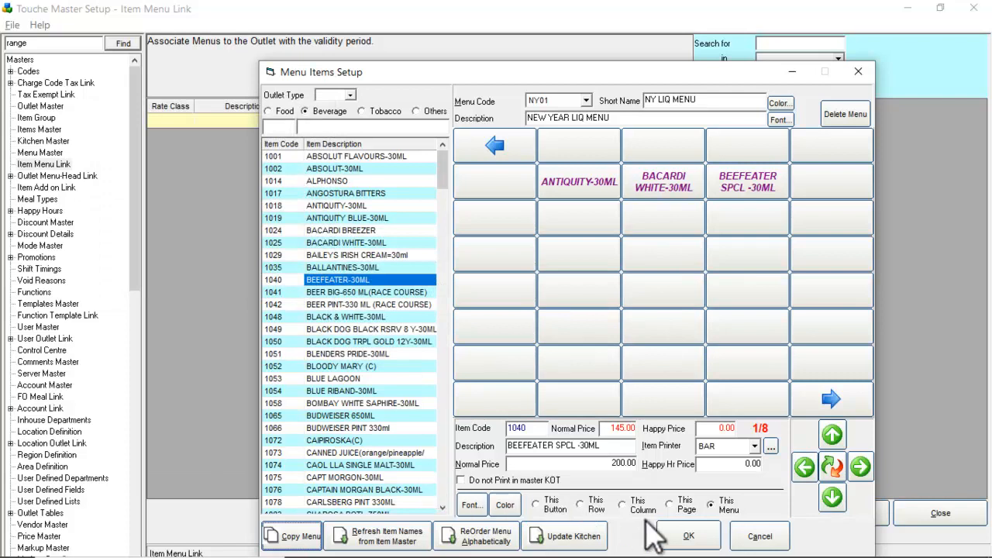
# Save the NY01 menu setup and acknowledge the confirmation.
pyautogui.click(687, 535)
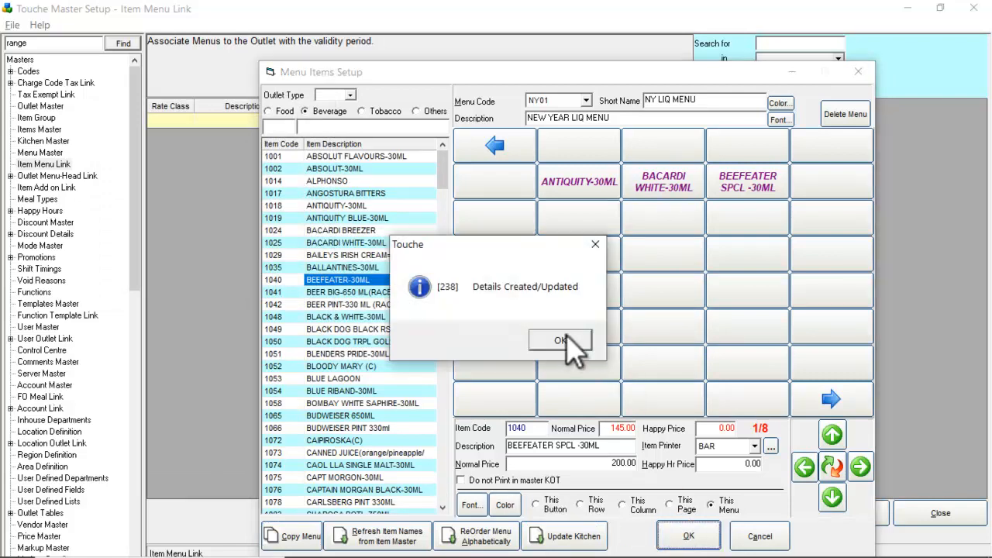
pyautogui.click(559, 341)
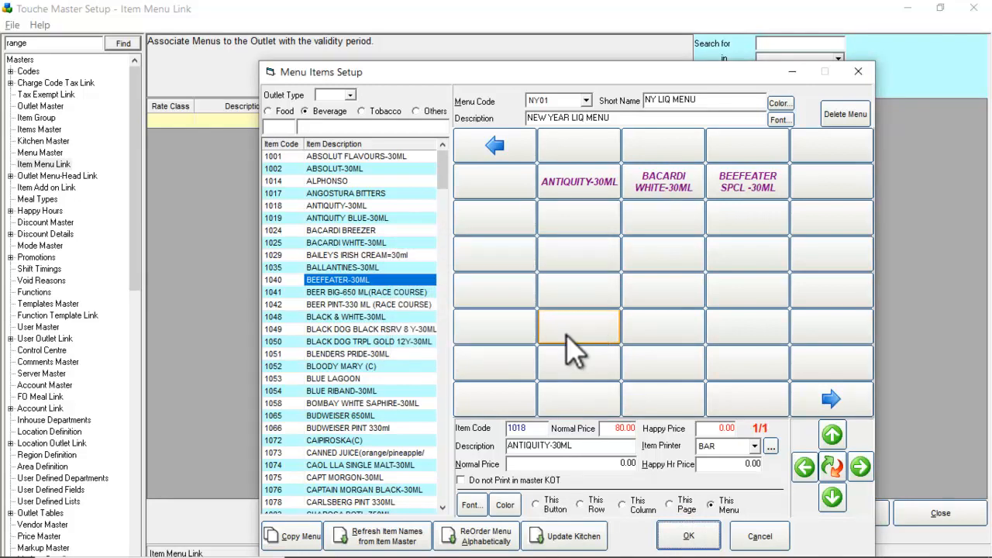
pyautogui.click(915, 237)
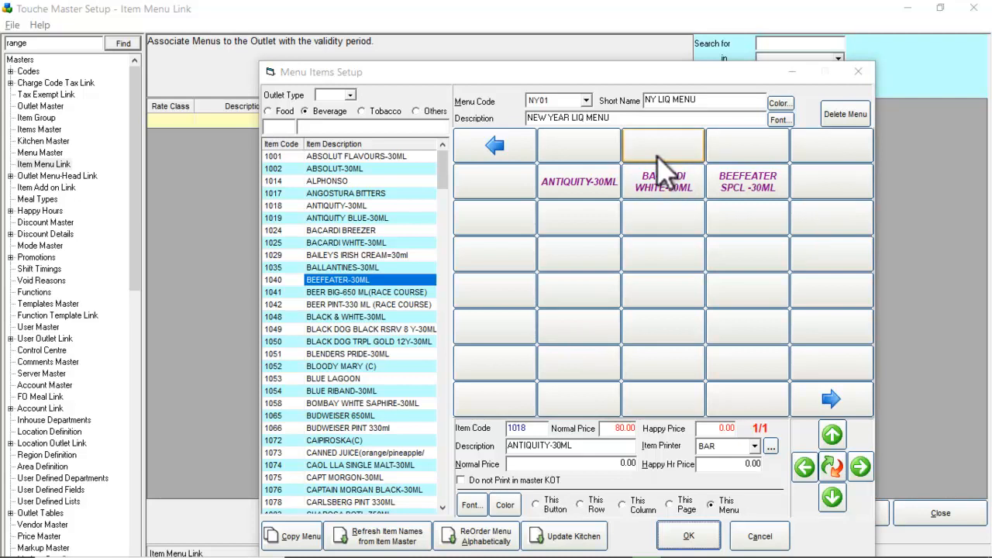
# Load the BEE (BEER N BREEZER) menu and place BLOODY MARY (C) in the empty cell after WHITE OWL SPARK 325 ML.
pyautogui.click(586, 101)
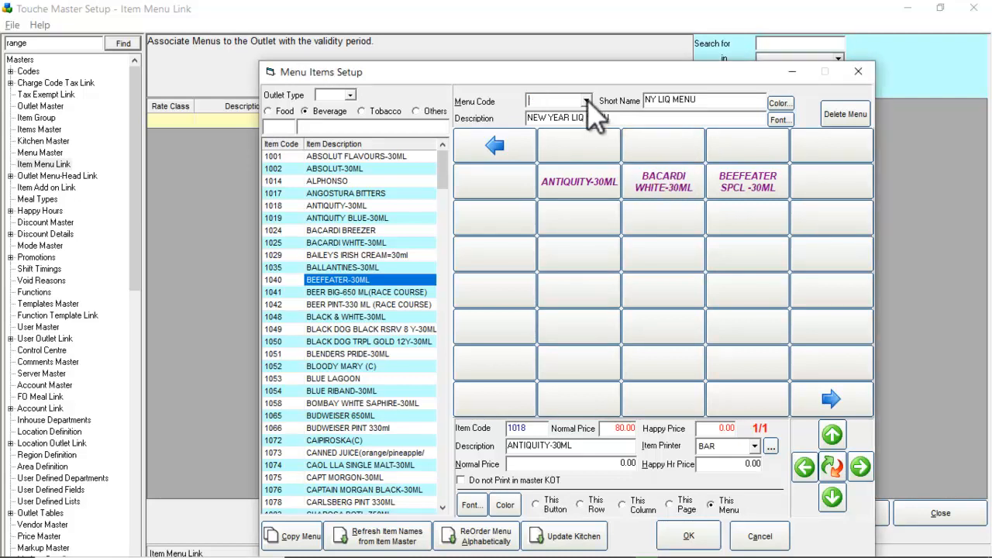
pyautogui.click(586, 102)
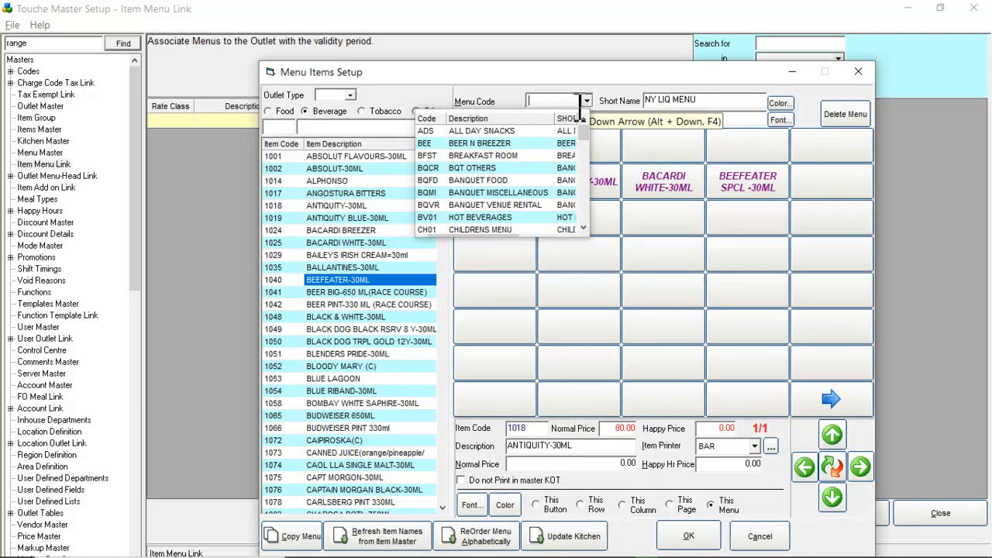
pyautogui.click(519, 143)
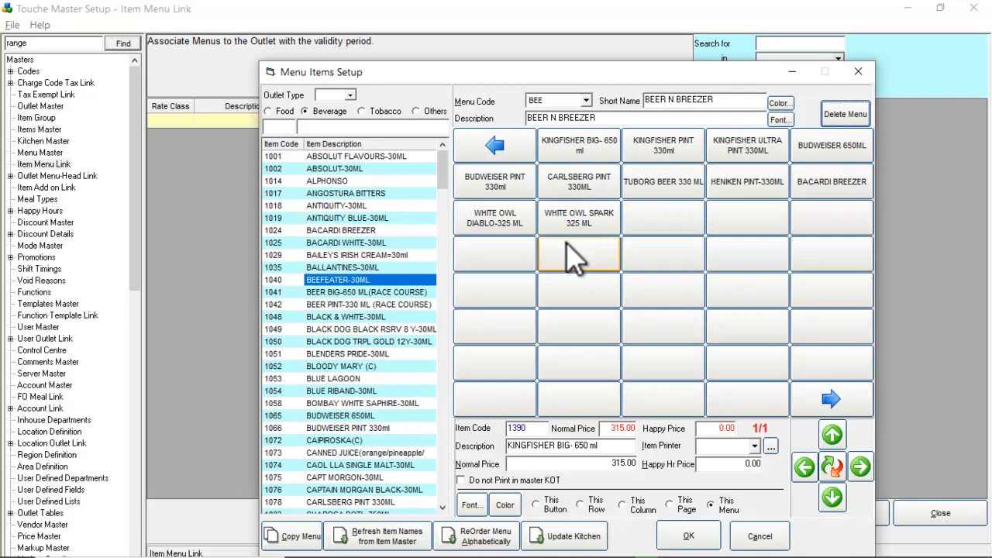
pyautogui.moveTo(373, 362); pyautogui.dragTo(672, 221)
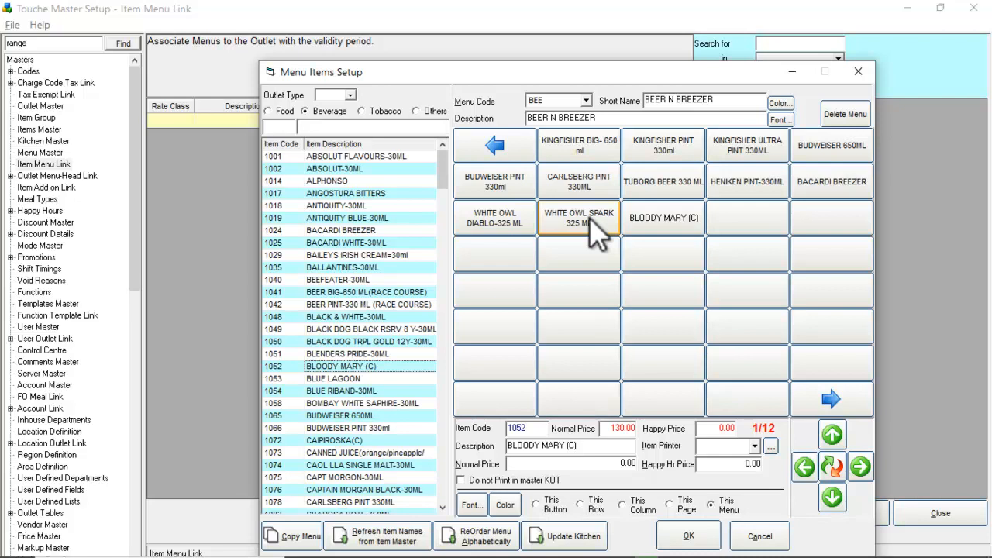
# Copy the BEER N BREEZER menu to a new menu with code LIQ1 and description LIQ MENU.
pyautogui.click(301, 536)
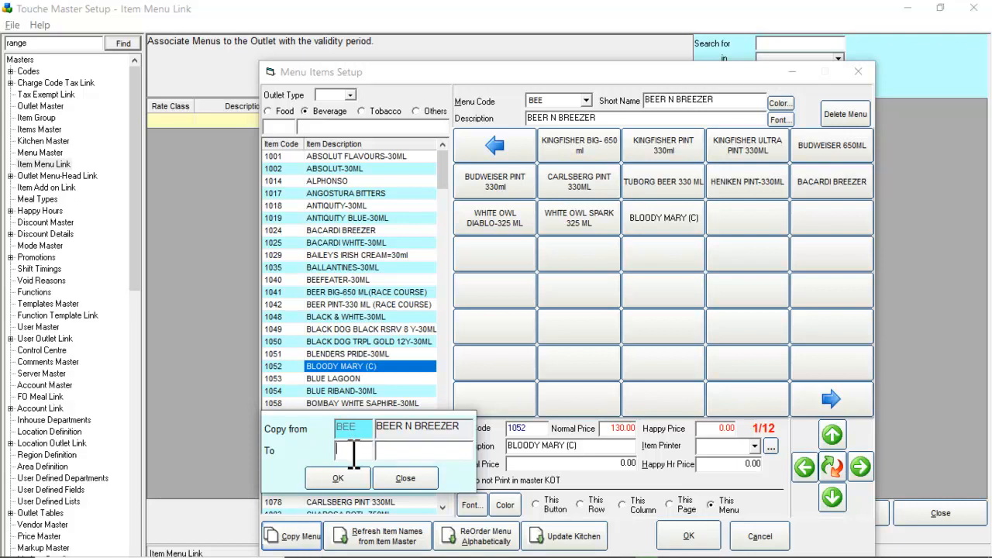
pyautogui.write('LIQ')
pyautogui.write('LIQ')
pyautogui.write(' M')
pyautogui.write('ENU')
pyautogui.click(339, 479)
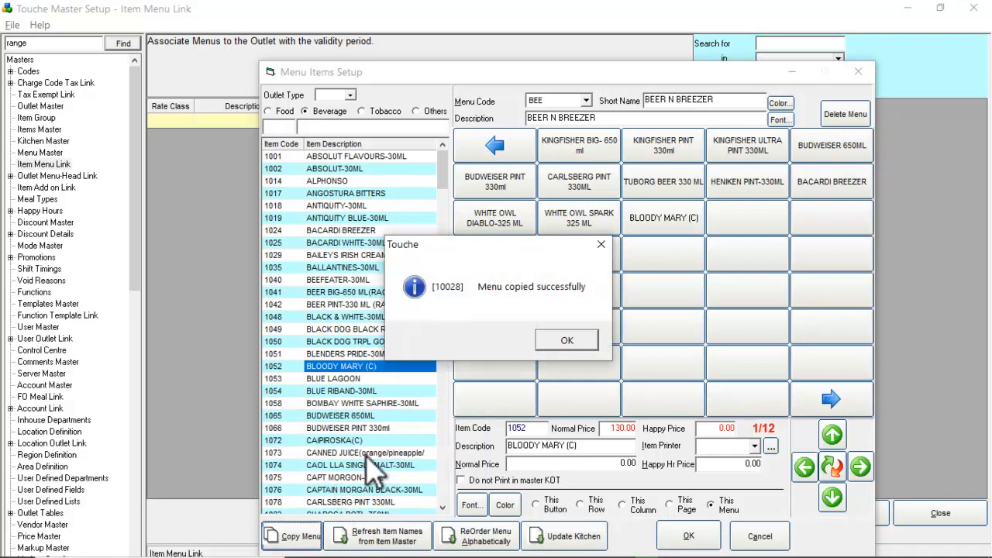
pyautogui.click(578, 346)
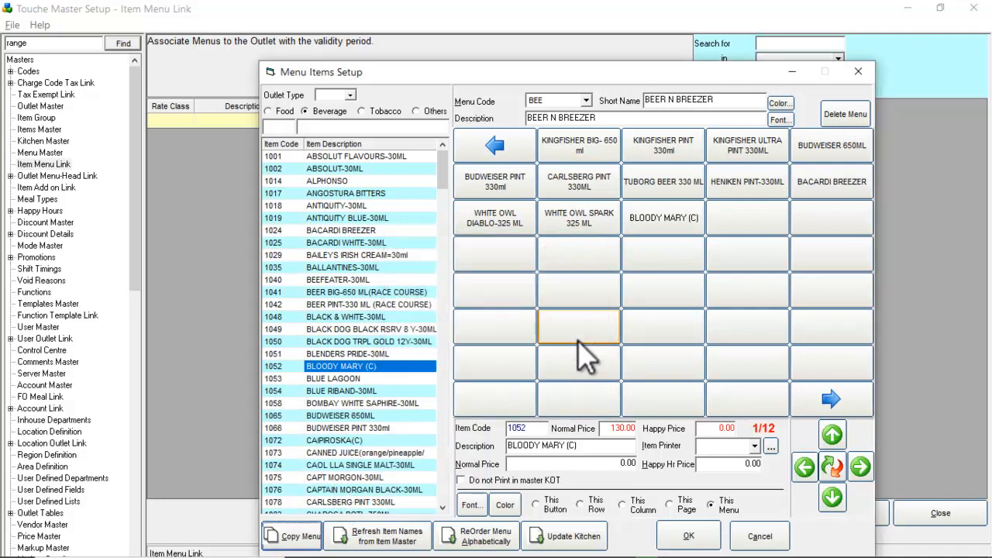
# Load the copied menu by its code LIQ1 to view its items.
pyautogui.click(564, 100)
pyautogui.press('BackSpace')
pyautogui.press('BackSpace')
pyautogui.press('BackSpace')
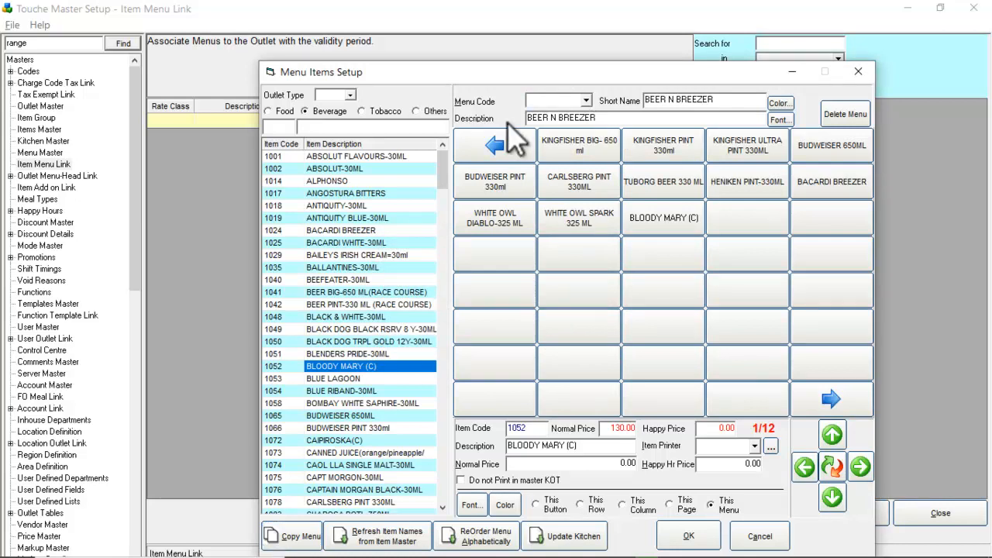
pyautogui.click(567, 99)
pyautogui.write('LIQ1')
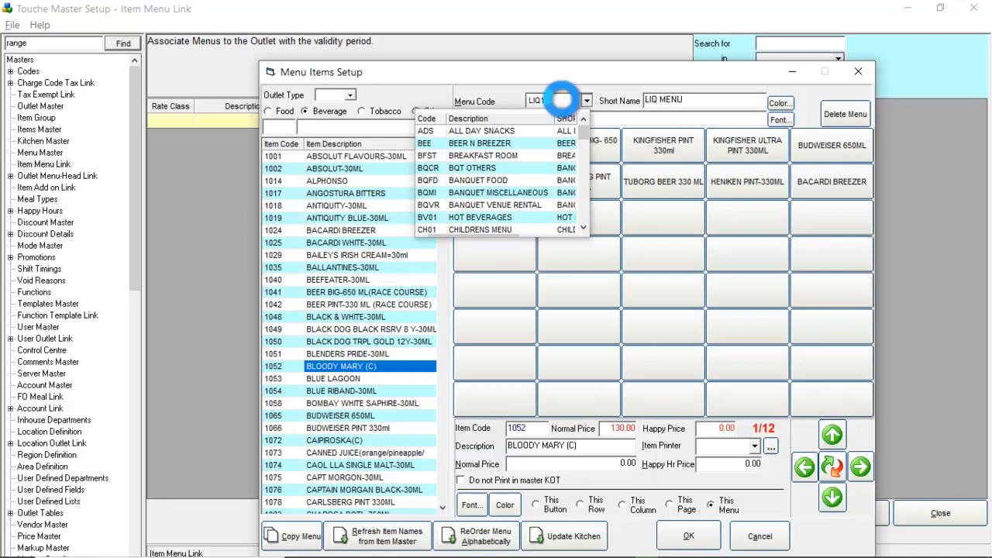
pyautogui.press('Return')
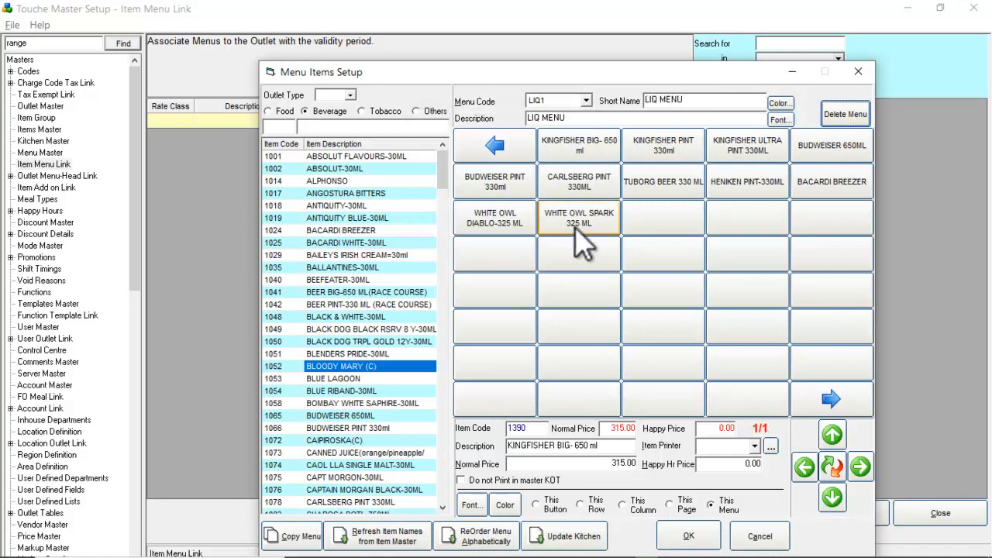